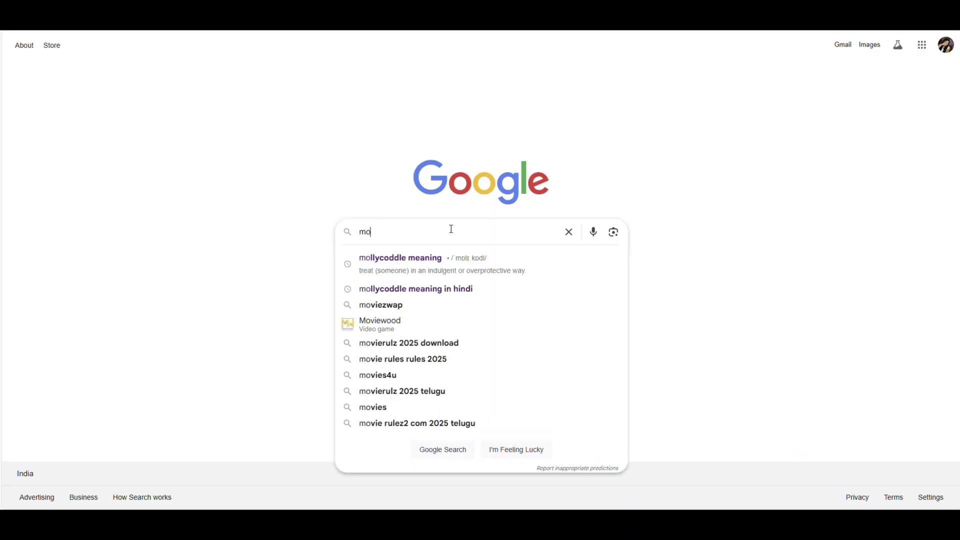
- Start typing 'chat' in a new Edge tab's address bar to reach chatgpt.com
{"action": "type", "text": "st wa"}
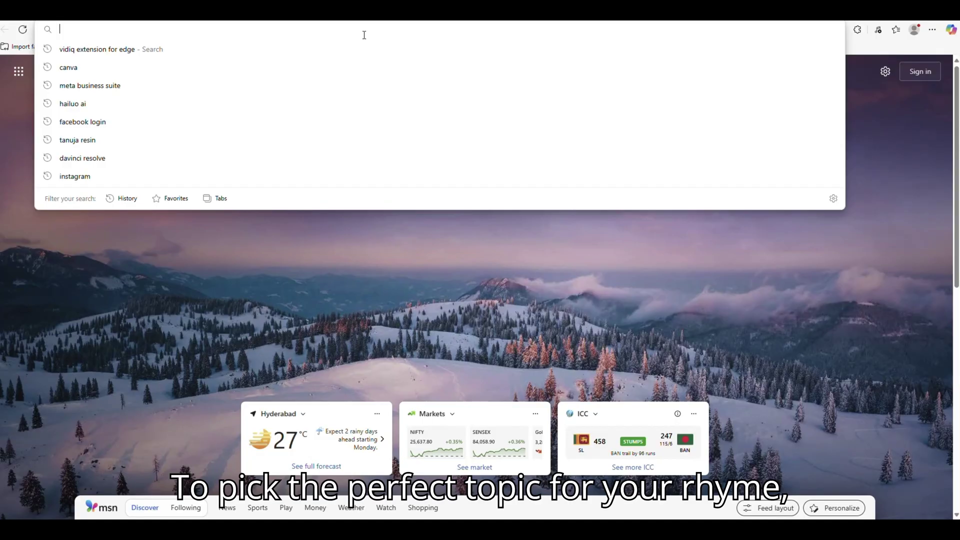
{"action": "type", "text": "chat"}
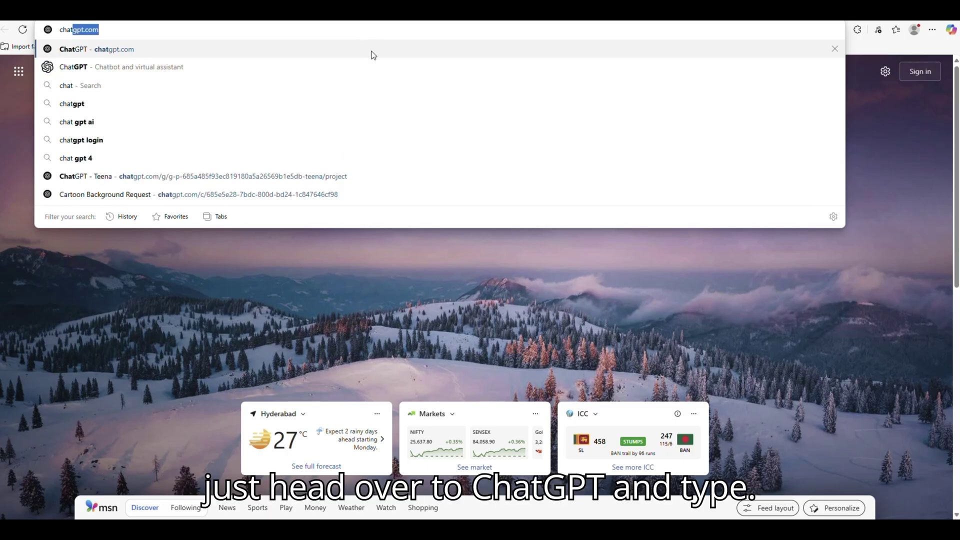
- Open ChatGPT and ask 'Give me 10 song ideas for kids content'
{"action": "key", "text": "Return"}
{"action": "type", "text": "Give me"}
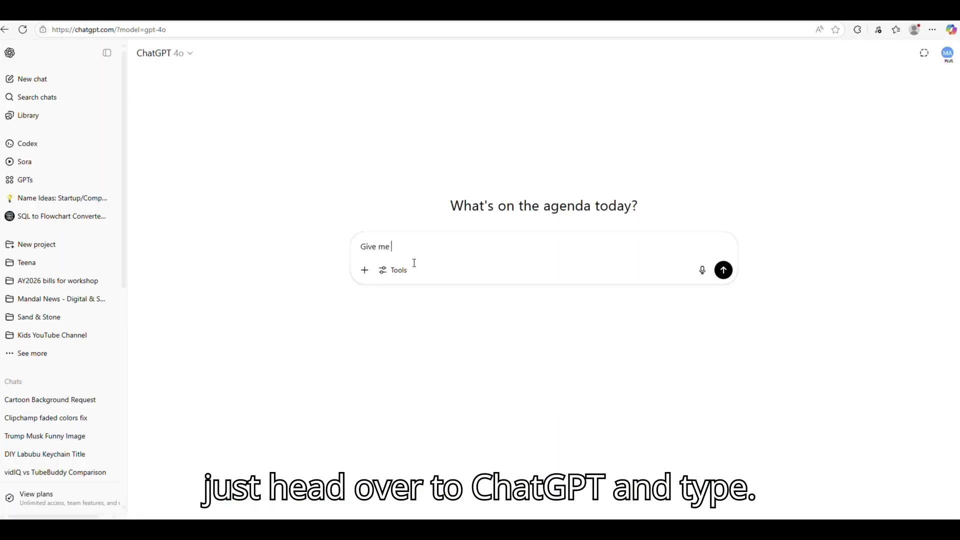
{"action": "type", "text": " 10 song ideas for kids content"}
{"action": "key", "text": "Return"}
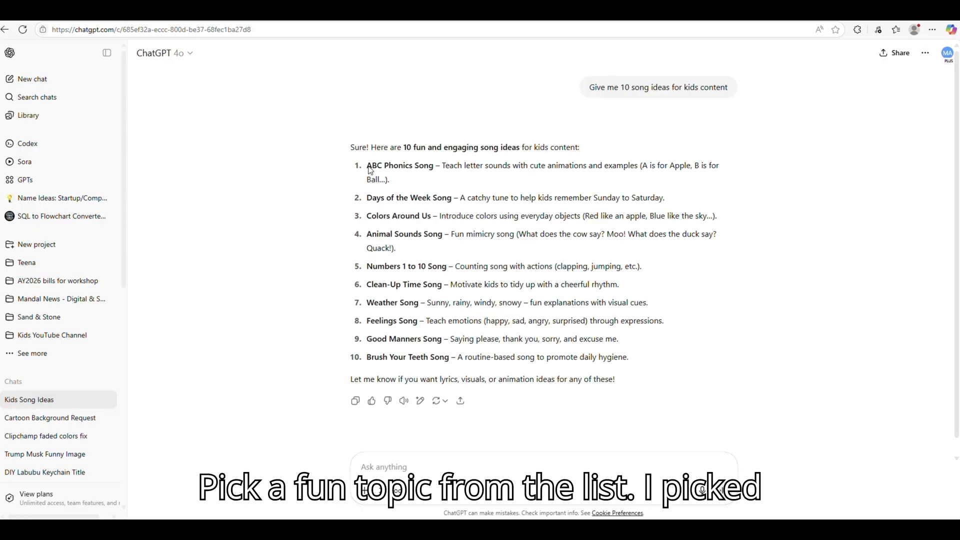
- Ask ChatGPT to write full lyrics for the 'ABC Phonics Song' idea
{"action": "left_click_drag", "start_coordinate": [367, 166], "coordinate": [408, 167]}
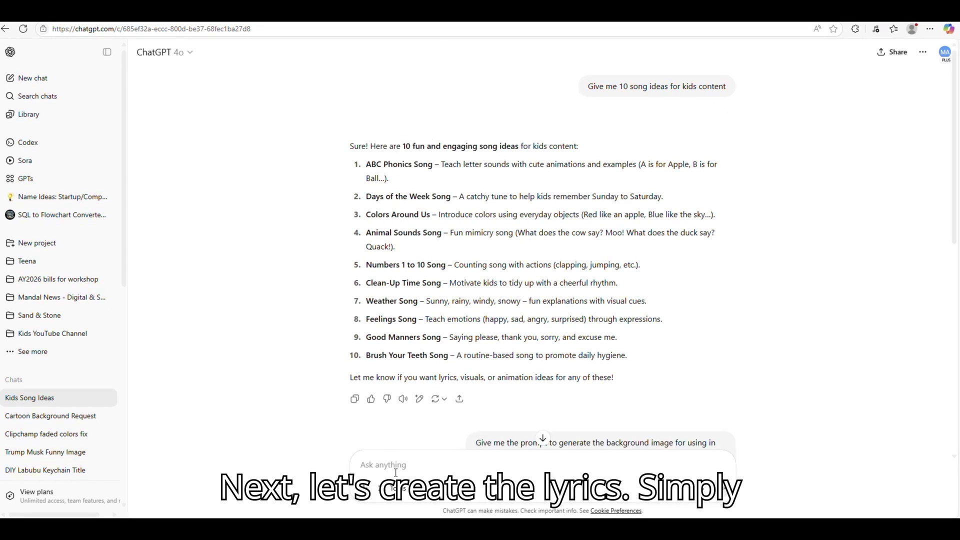
{"action": "type", "text": "Write a song for the song idea: ABC Phonics Song"}
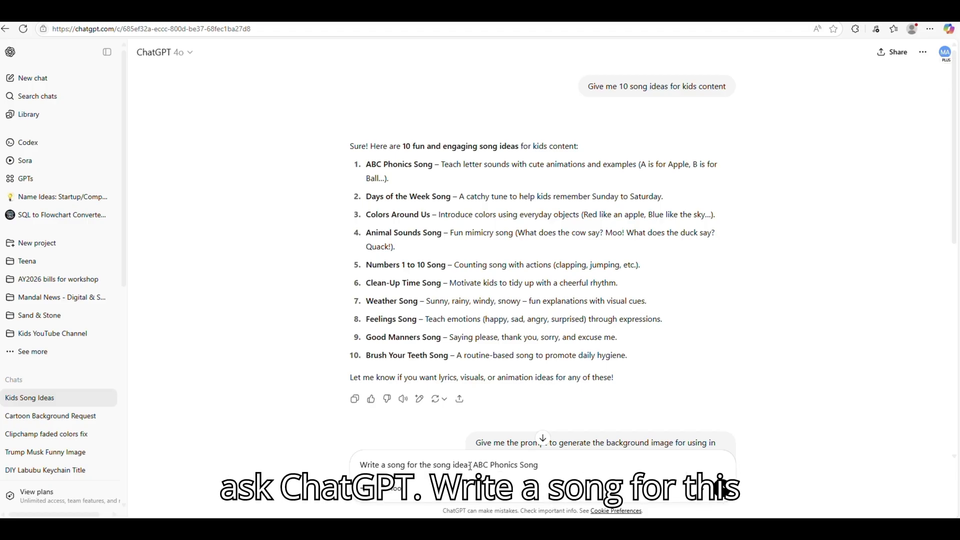
{"action": "key", "text": "Return"}
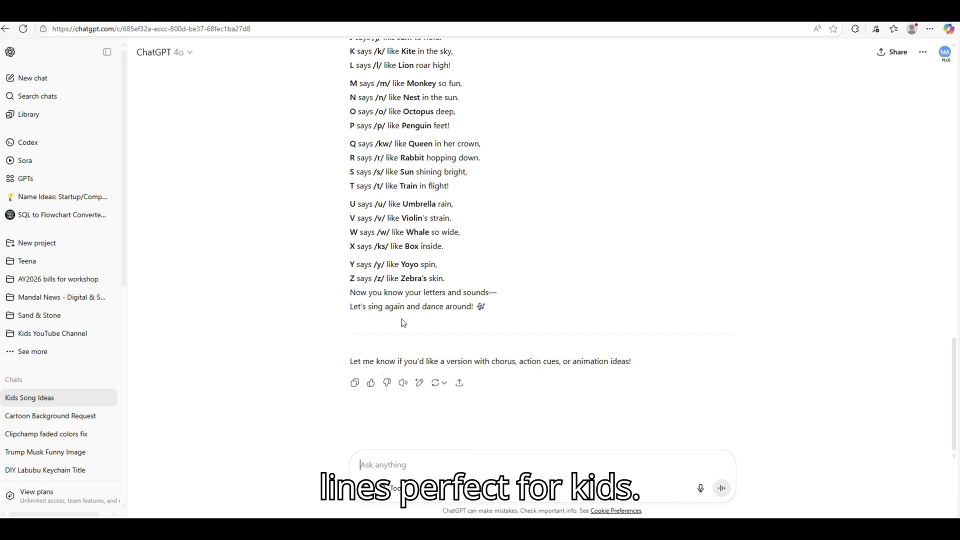
{"action": "scroll", "coordinate": [408, 289], "scroll_direction": "up", "scroll_amount": 7}
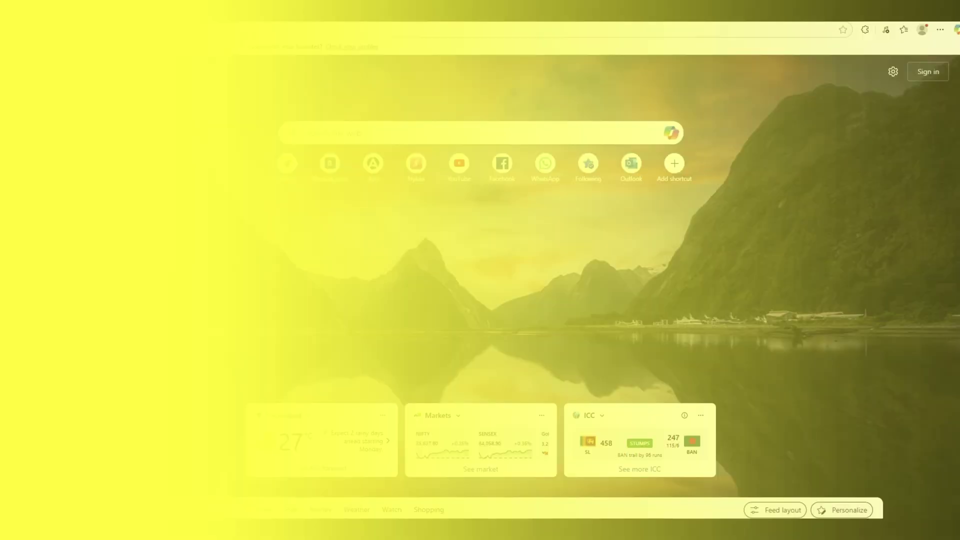
- Go to Suno and open its Custom song creation form
{"action": "type", "text": "uno"}
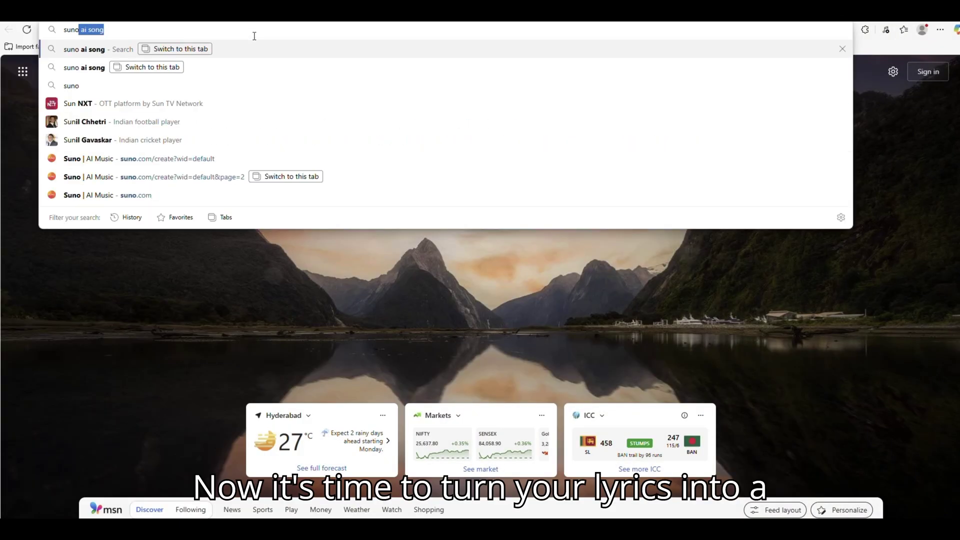
{"action": "key", "text": "Return"}
{"action": "left_click", "coordinate": [120, 160]}
{"action": "left_click", "coordinate": [38, 161]}
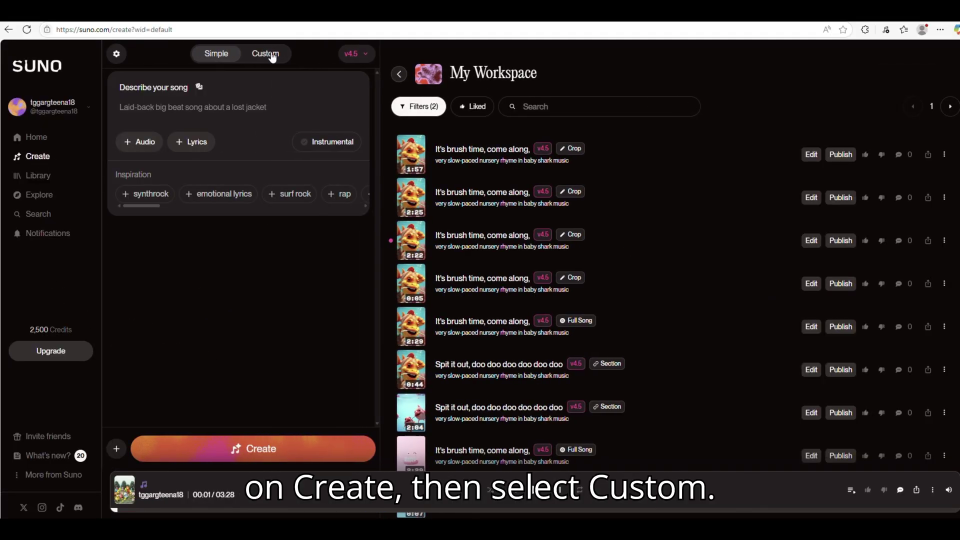
{"action": "left_click", "coordinate": [271, 56]}
- Paste the ABC lyrics and enter a nursery rhyme for toddlers style
{"action": "left_click", "coordinate": [253, 222]}
{"action": "key", "text": "ctrl+v"}
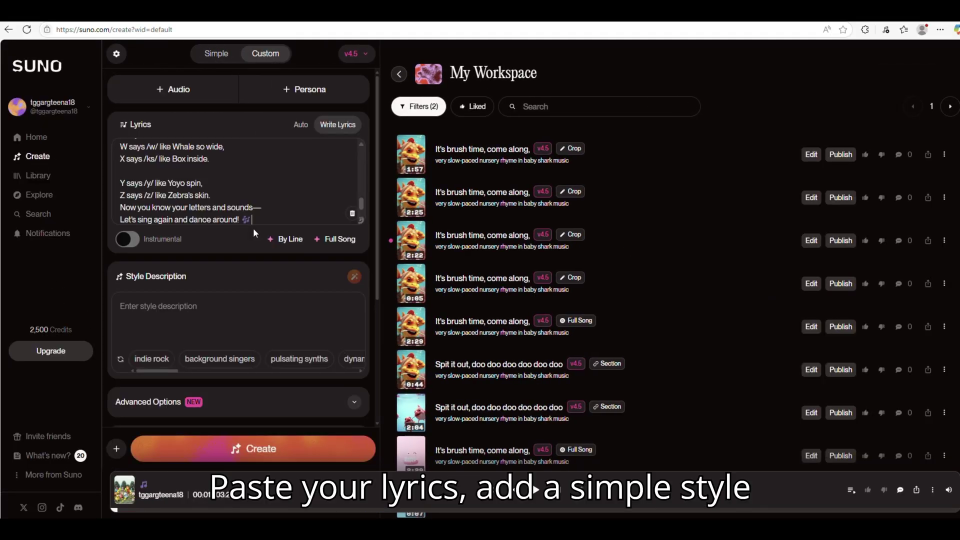
{"action": "type", "text": "nursery rhyme for toddlers"}
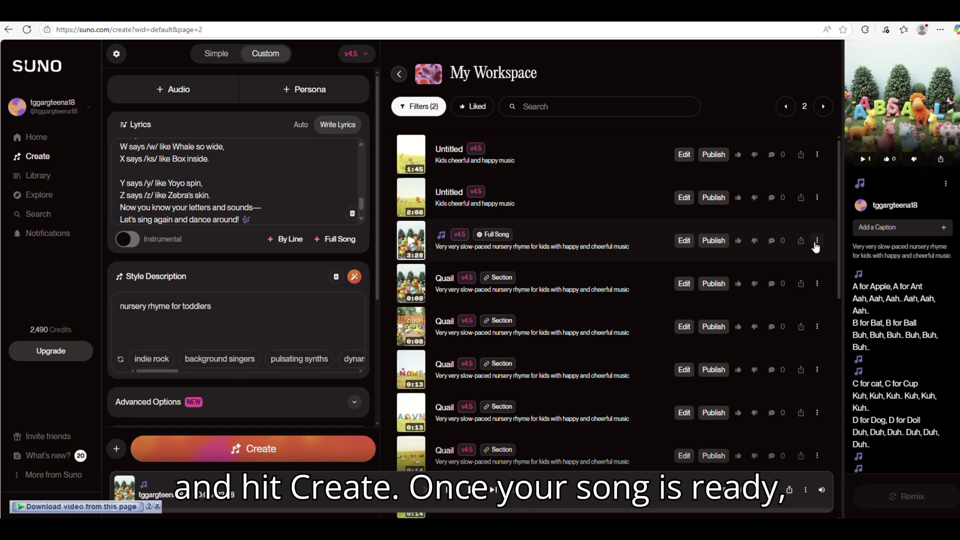
{"action": "scroll", "coordinate": [817, 141], "scroll_direction": "down", "scroll_amount": 2}
- Download the generated Suno song as MP3 audio
{"action": "left_click", "coordinate": [817, 141]}
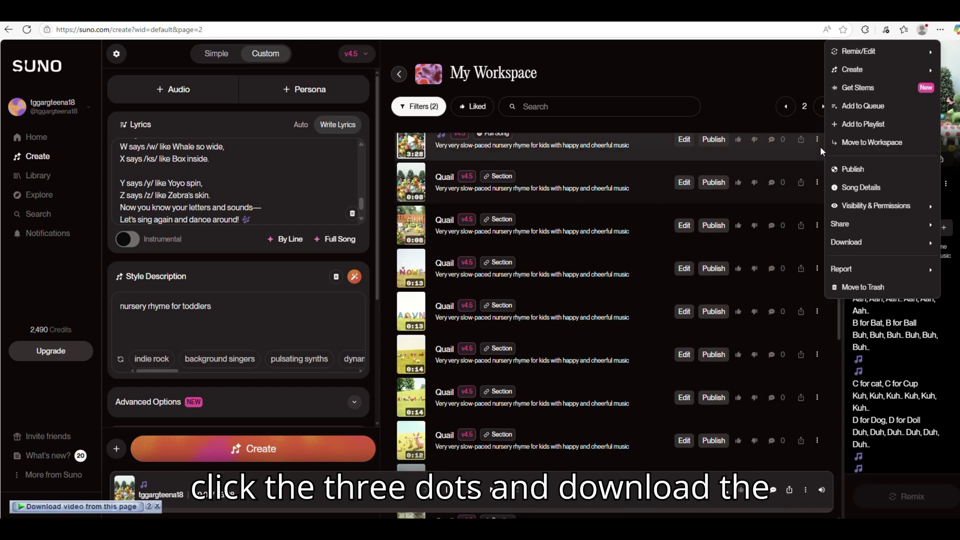
{"action": "mouse_move", "coordinate": [854, 244]}
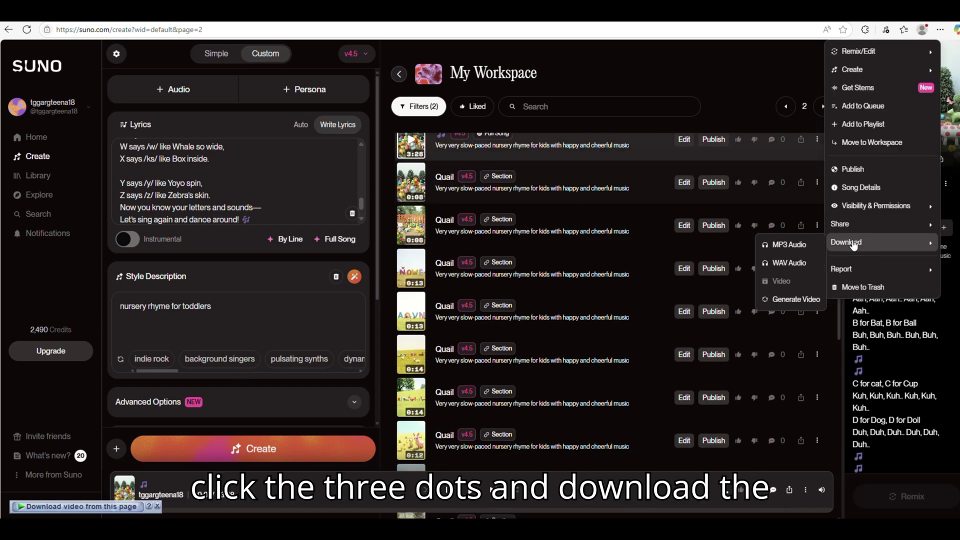
{"action": "left_click", "coordinate": [787, 245]}
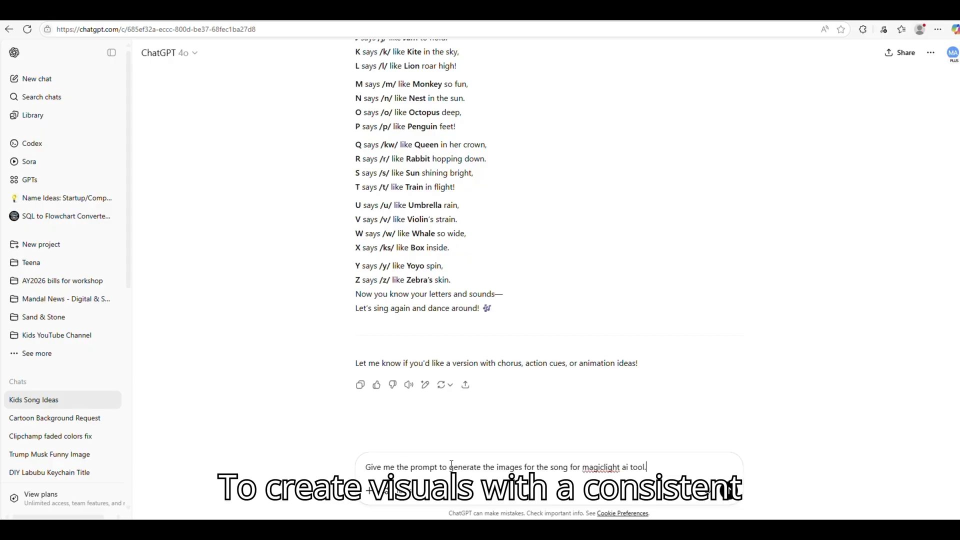
- Send the MagicLight image prompt request, then go to MagicLight AI in a new tab
{"action": "key", "text": "Return"}
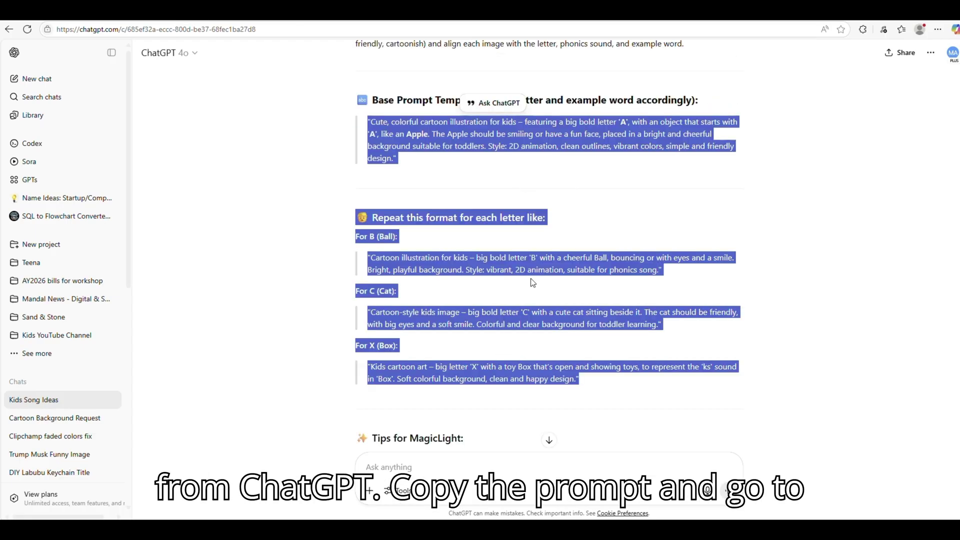
{"action": "key", "text": "ctrl+t"}
{"action": "left_click", "coordinate": [398, 31]}
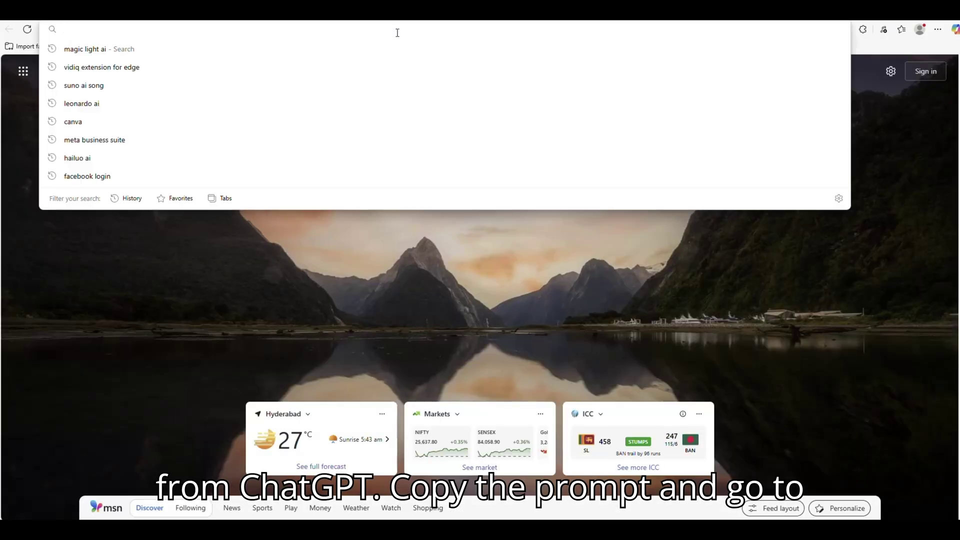
{"action": "type", "text": "magic"}
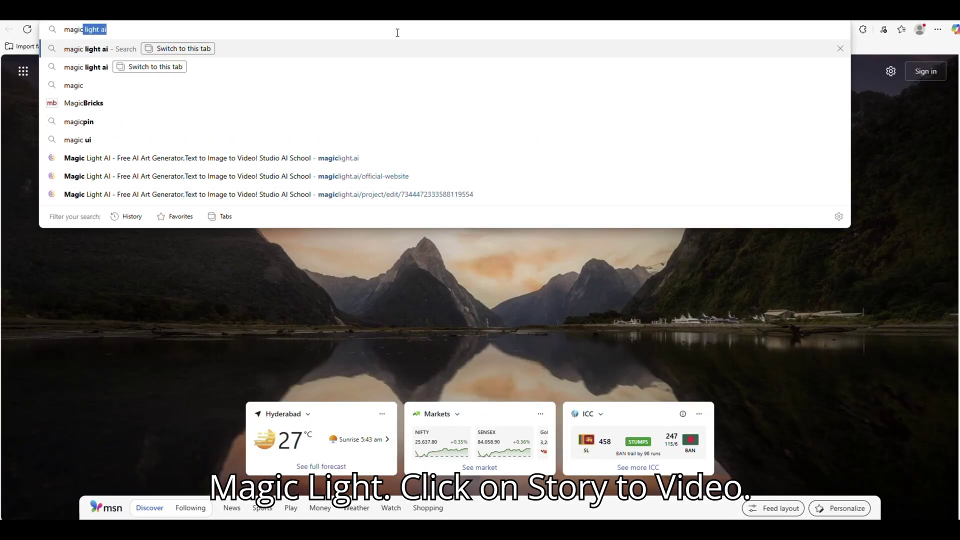
{"action": "key", "text": "Return"}
- Start a Story to Video project in landscape with English as the language
{"action": "left_click", "coordinate": [195, 228]}
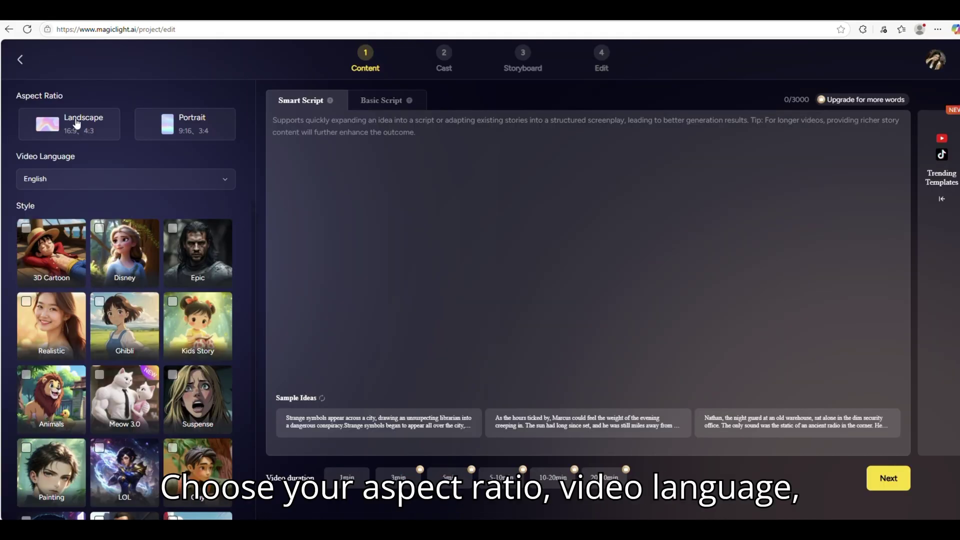
{"action": "left_click", "coordinate": [77, 122]}
{"action": "left_click", "coordinate": [118, 180]}
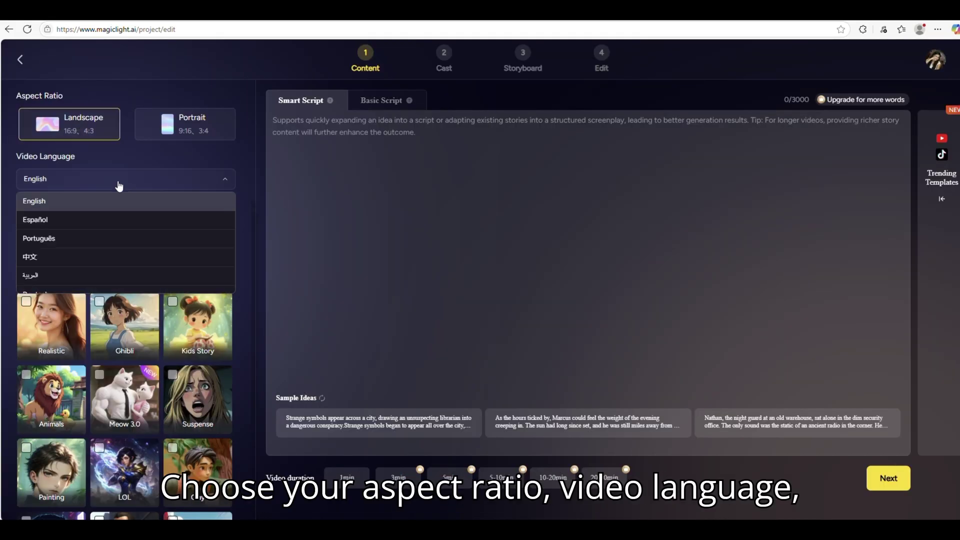
{"action": "left_click", "coordinate": [120, 199]}
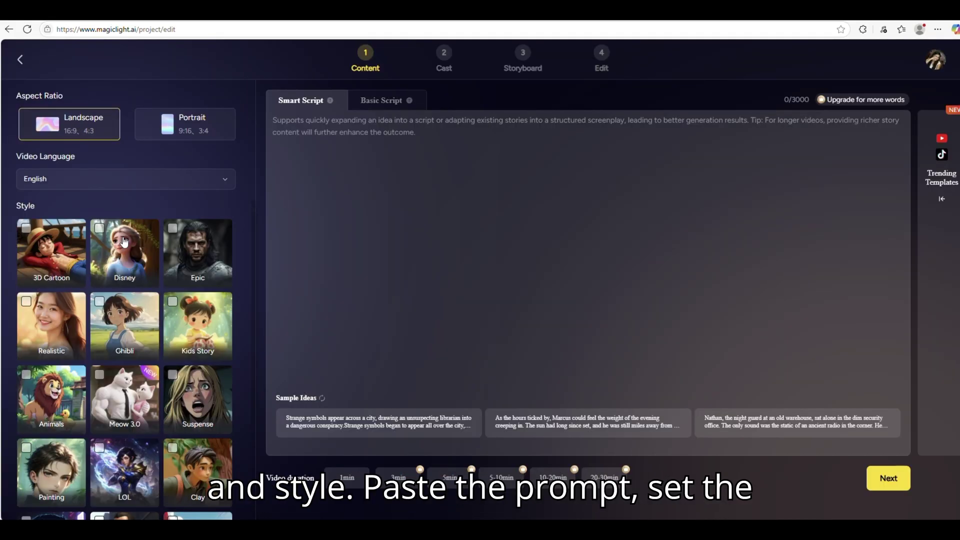
- Paste the ChatGPT prompt into Smart Script and generate the 9-shot breakdown
{"action": "left_click", "coordinate": [443, 257]}
{"action": "key", "text": "ctrl+v"}
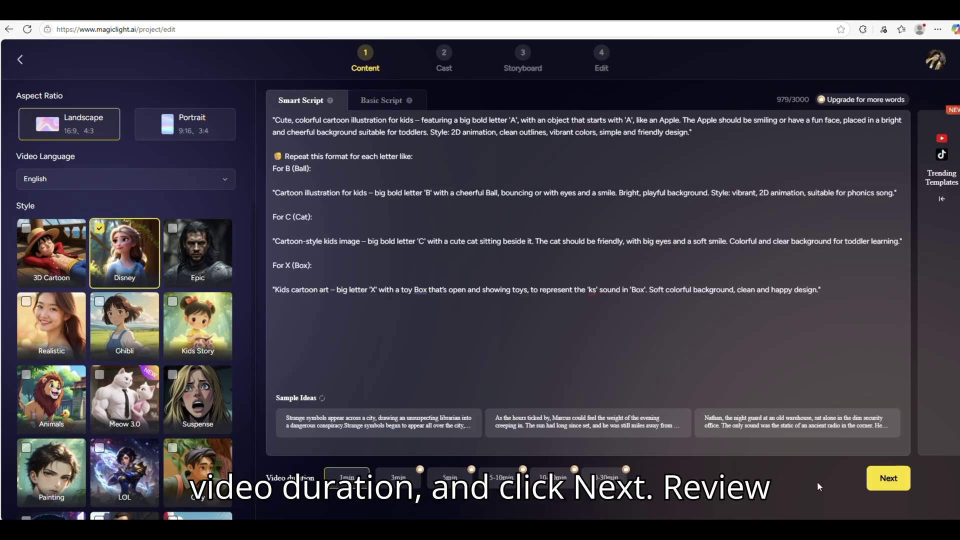
{"action": "left_click", "coordinate": [888, 478]}
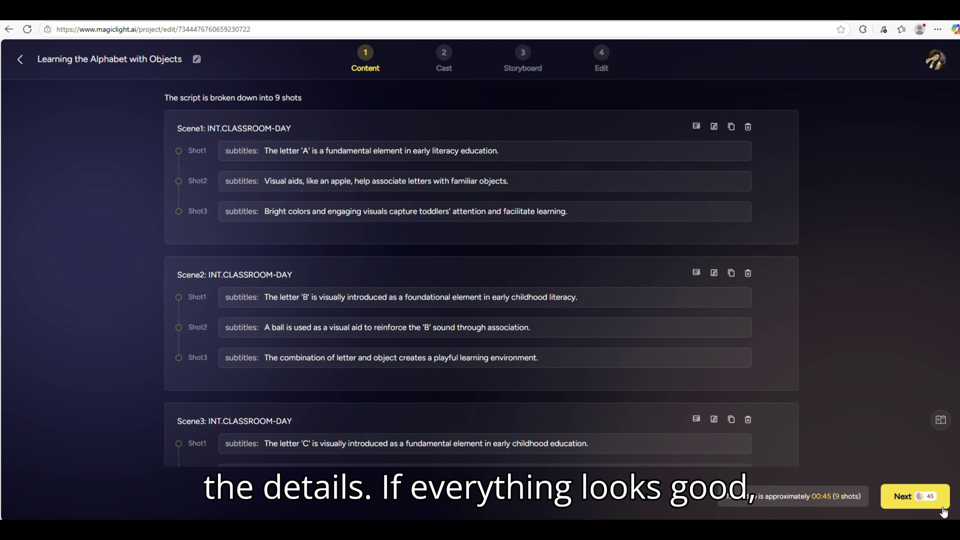
- Add the yellow-shirt girl Mira from the character library to the cast
{"action": "left_click", "coordinate": [902, 506]}
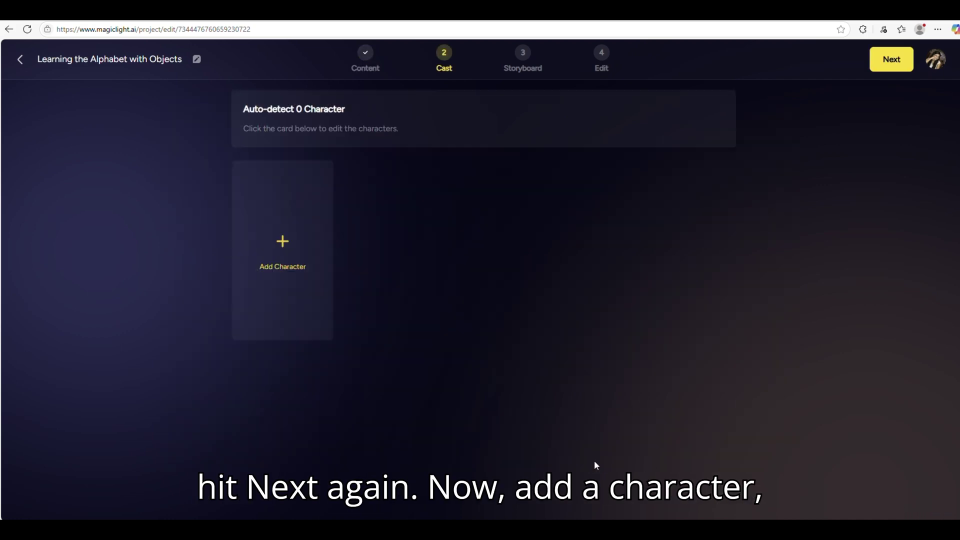
{"action": "left_click", "coordinate": [282, 241]}
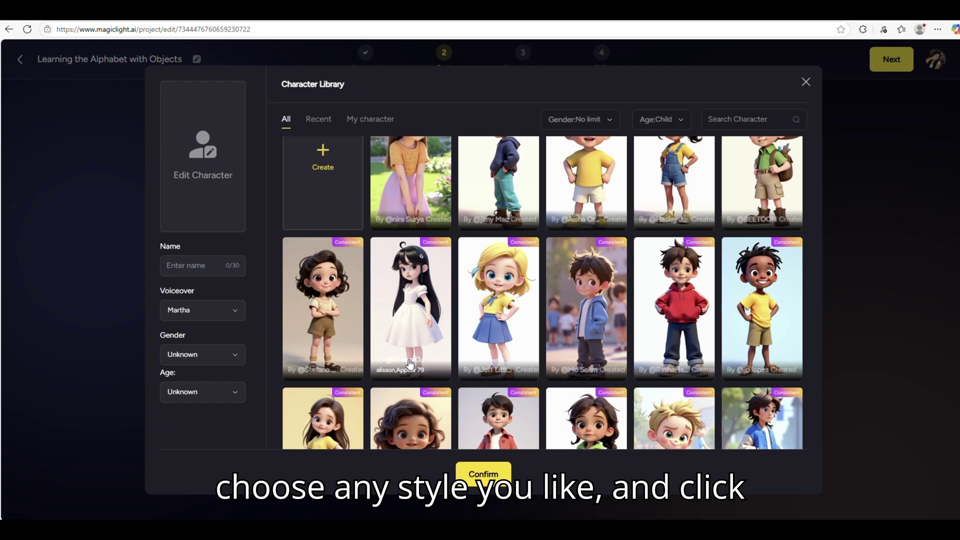
{"action": "scroll", "coordinate": [542, 292], "scroll_direction": "down", "scroll_amount": 1}
{"action": "left_click", "coordinate": [322, 393]}
{"action": "left_click", "coordinate": [483, 472]}
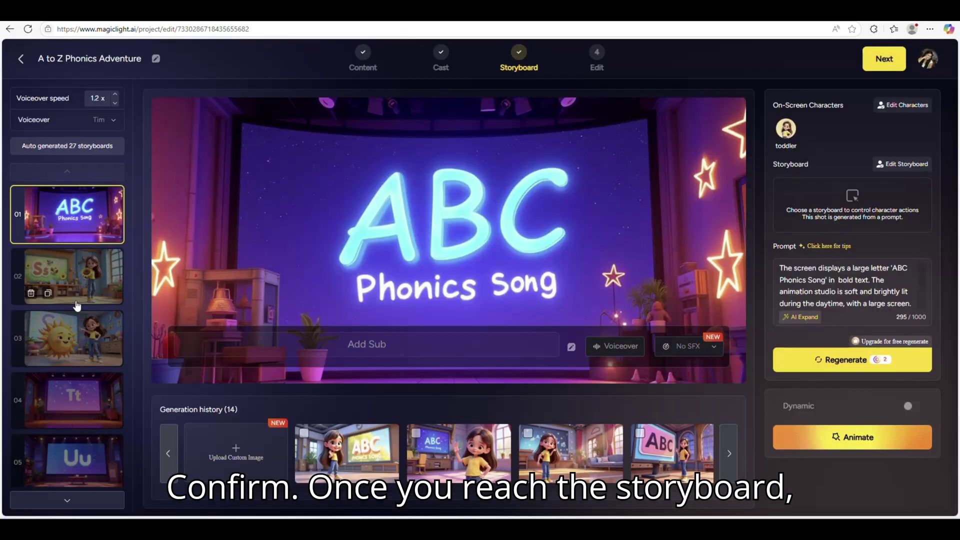
- Prompt 'Generate simple background', generate the storyboard, and download all images
{"action": "scroll", "coordinate": [76, 306], "scroll_direction": "down", "scroll_amount": 3}
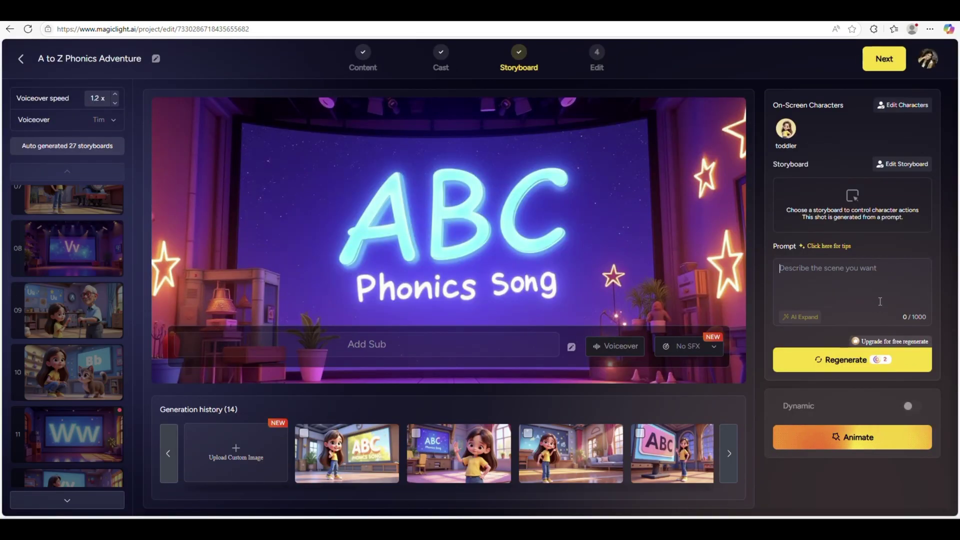
{"action": "type", "text": "Generate simple background"}
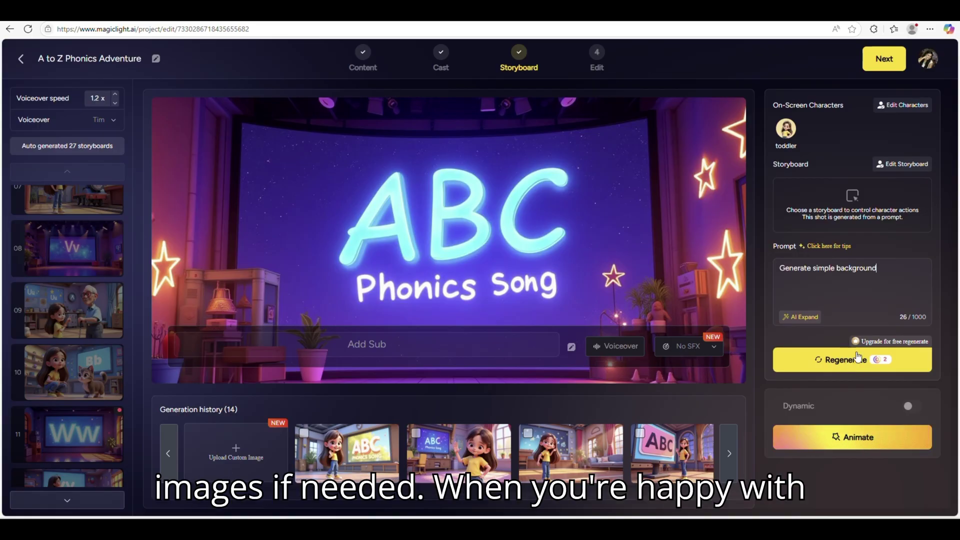
{"action": "left_click", "coordinate": [880, 62]}
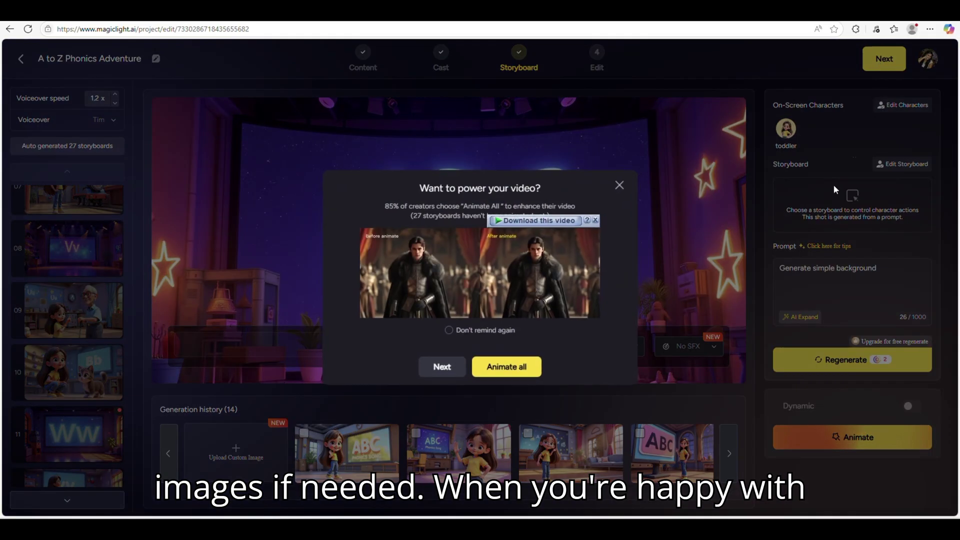
{"action": "left_click", "coordinate": [437, 368]}
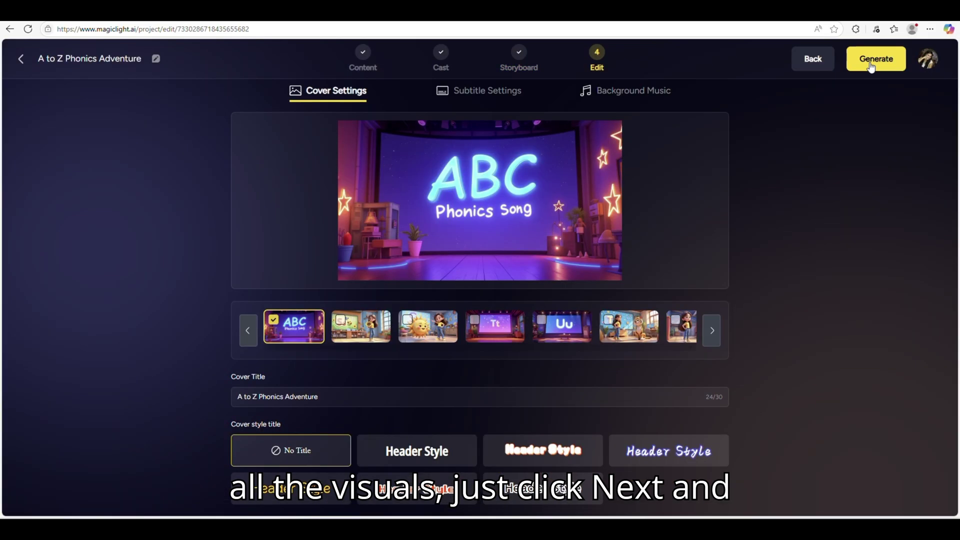
{"action": "left_click", "coordinate": [872, 59]}
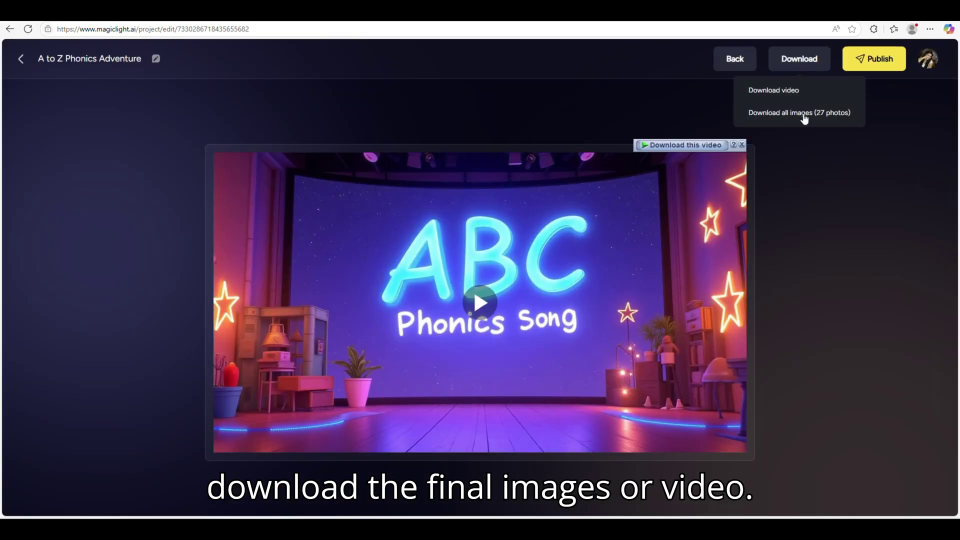
{"action": "left_click", "coordinate": [805, 115]}
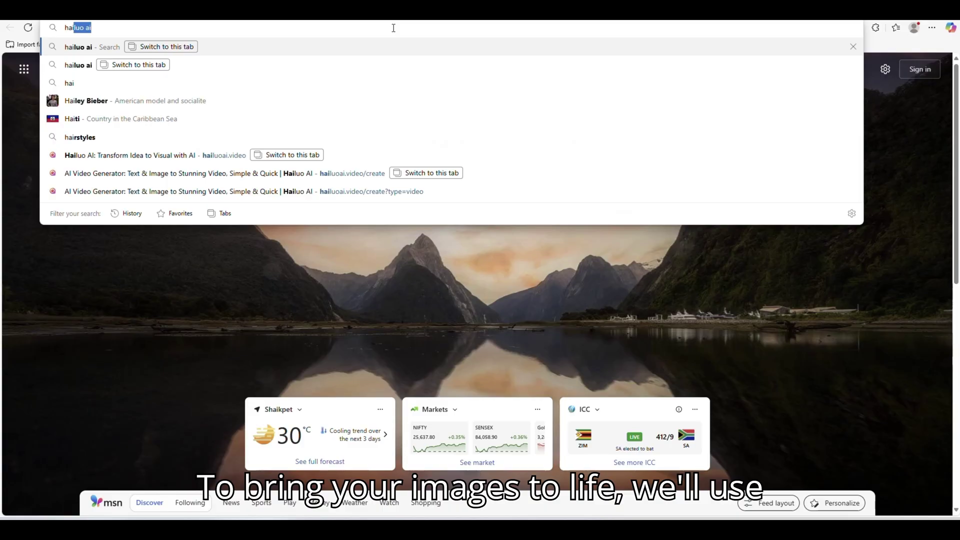
- Open Hailuo AI and upload the girl-and-tiger image for Image to Video
{"action": "key", "text": "Return"}
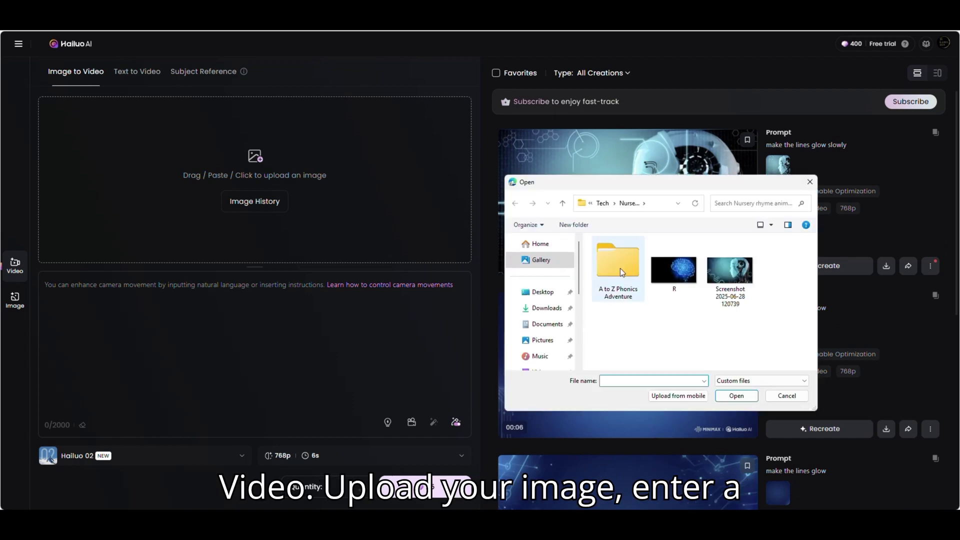
{"action": "left_click", "coordinate": [673, 286]}
{"action": "left_click", "coordinate": [737, 395]}
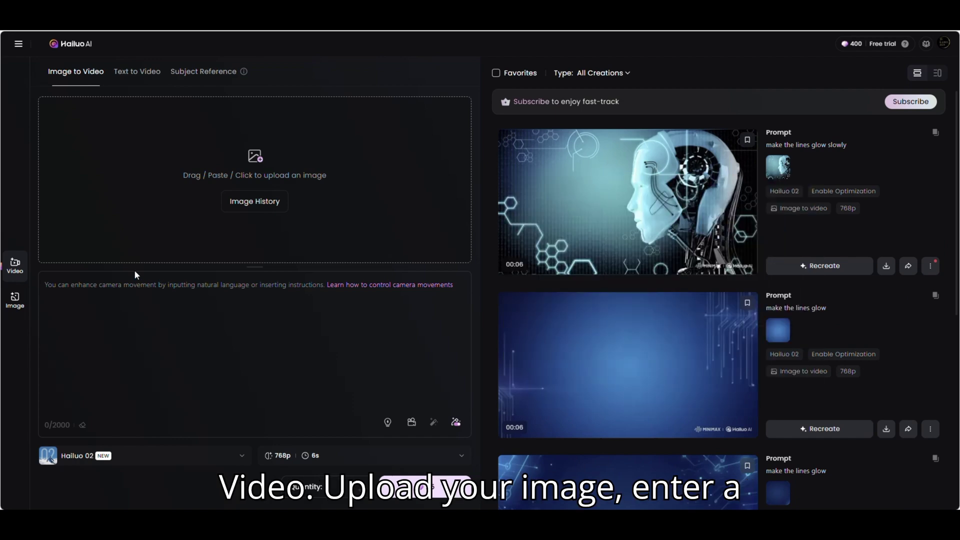
- Generate a clip from 'Girl is smiling and waving at the tiger' and download it
{"action": "left_click", "coordinate": [160, 306]}
{"action": "type", "text": "Girl is smiling and waving at the tiger"}
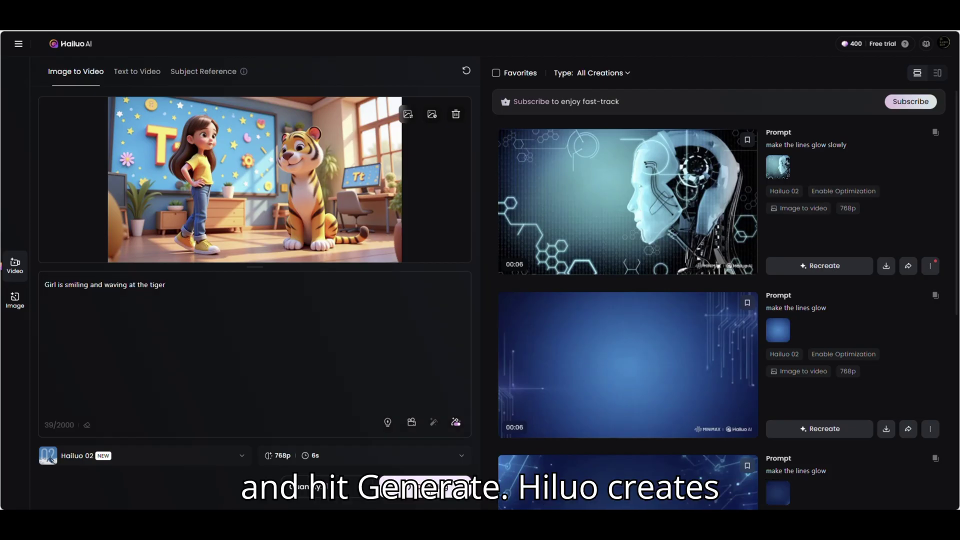
{"action": "left_click", "coordinate": [415, 488]}
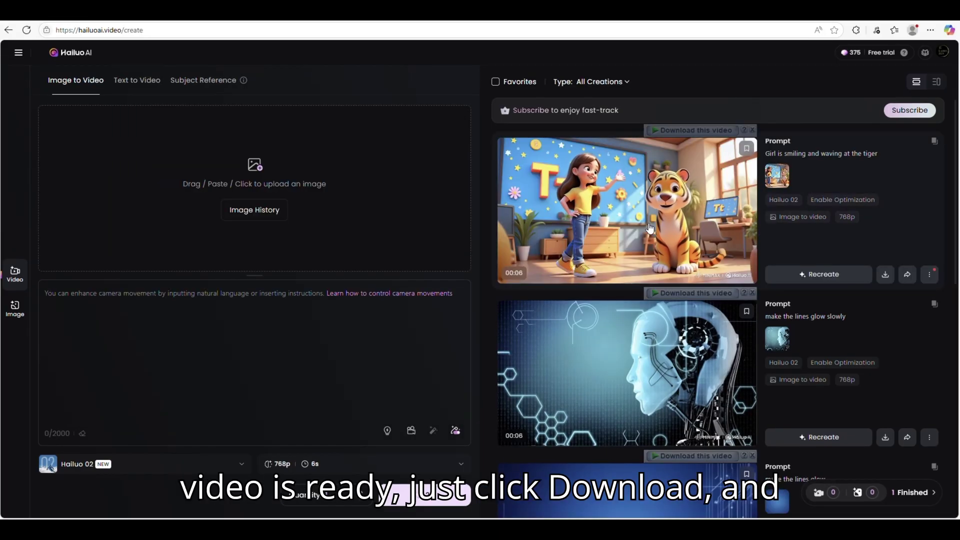
{"action": "mouse_move", "coordinate": [885, 278]}
{"action": "left_click", "coordinate": [881, 250]}
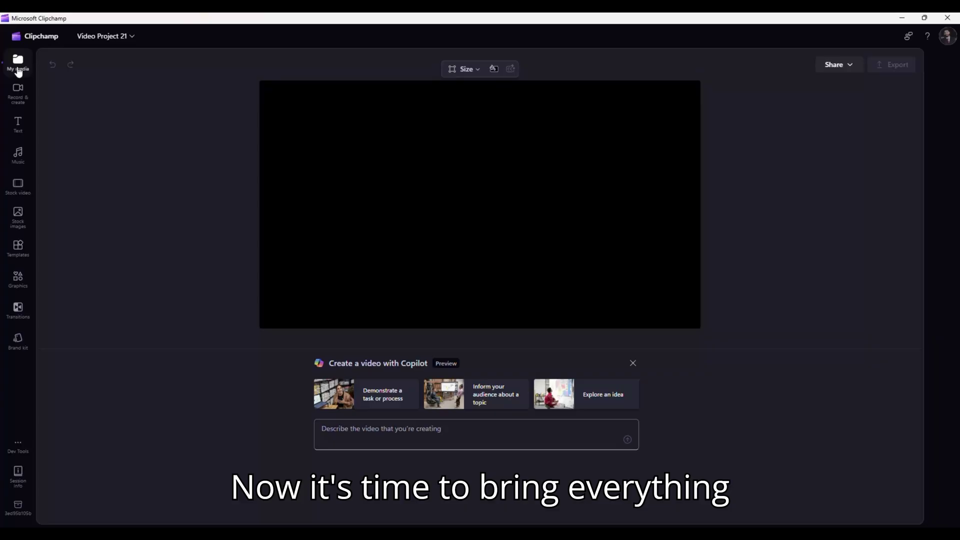
- Import the two animated clips and the song's MP3 into Video Project 21
{"action": "left_click", "coordinate": [18, 63]}
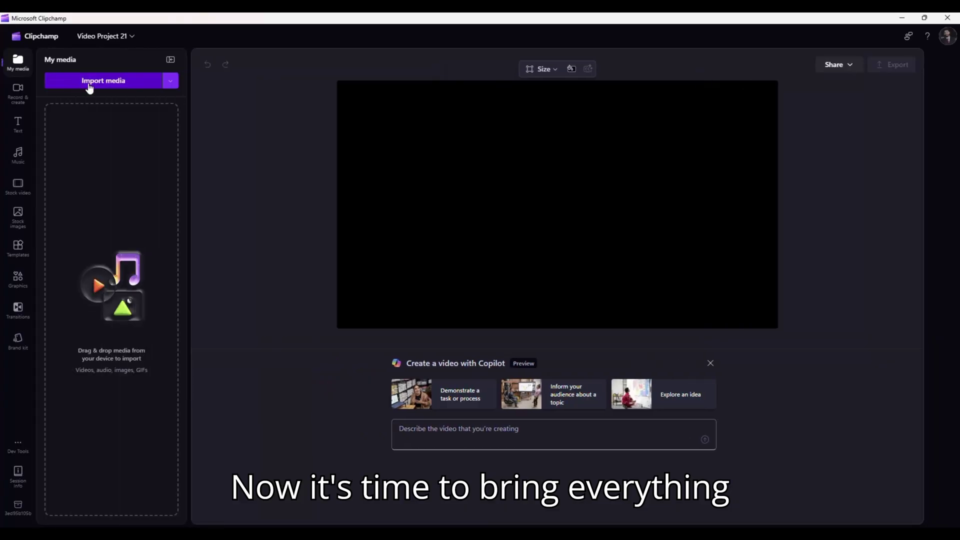
{"action": "left_click", "coordinate": [95, 87]}
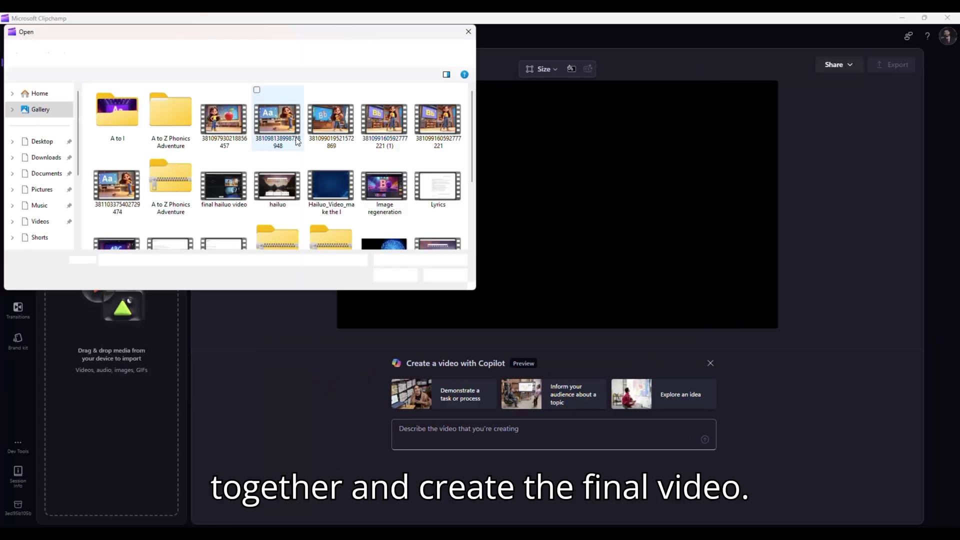
{"action": "left_click", "coordinate": [215, 119]}
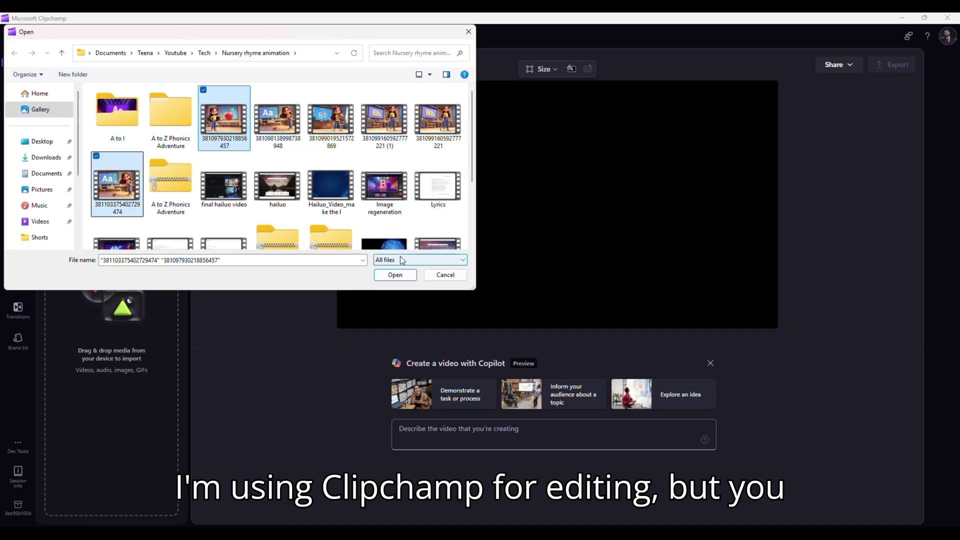
{"action": "left_click", "coordinate": [406, 275]}
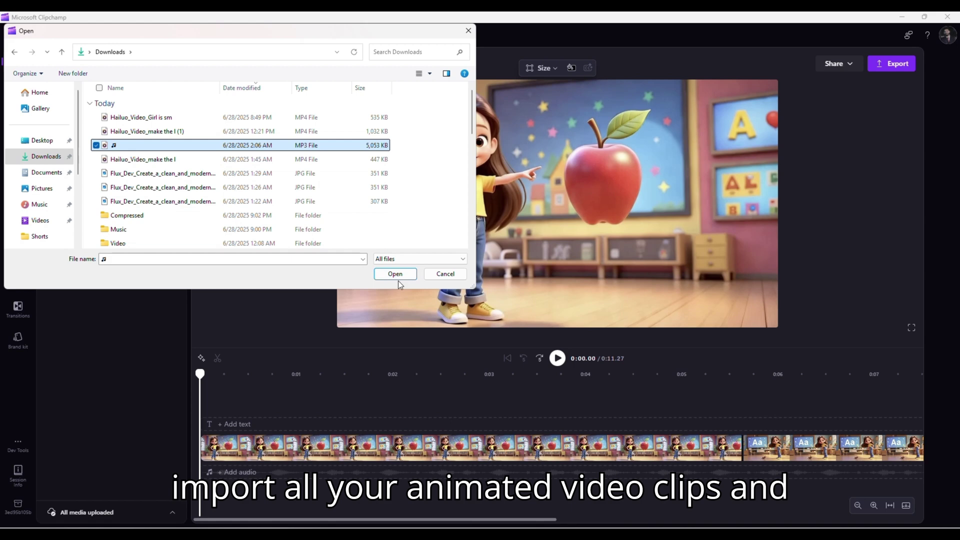
{"action": "left_click", "coordinate": [397, 275]}
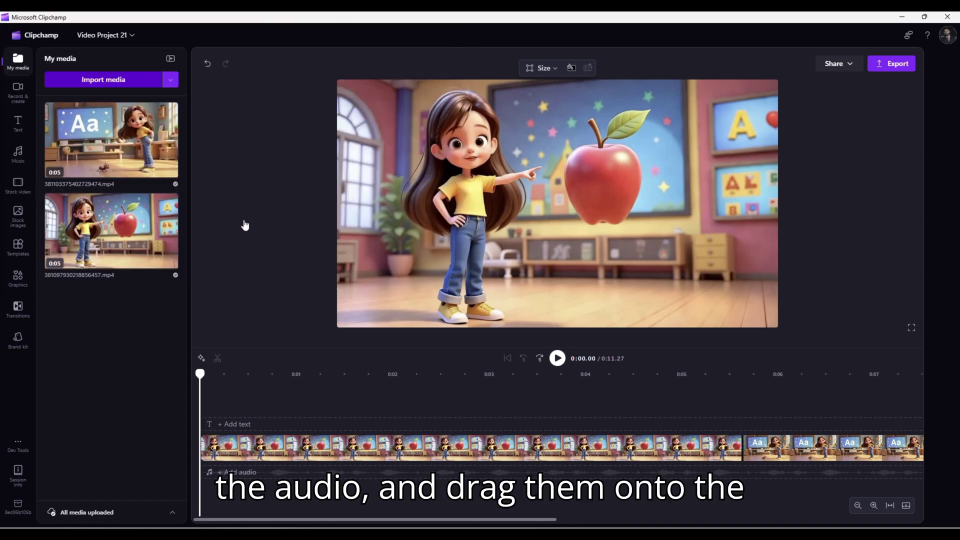
- Add the MP3 song and a Simple 'Apple' caption, then export 1080p with cloud storage off
{"action": "left_click", "coordinate": [101, 148]}
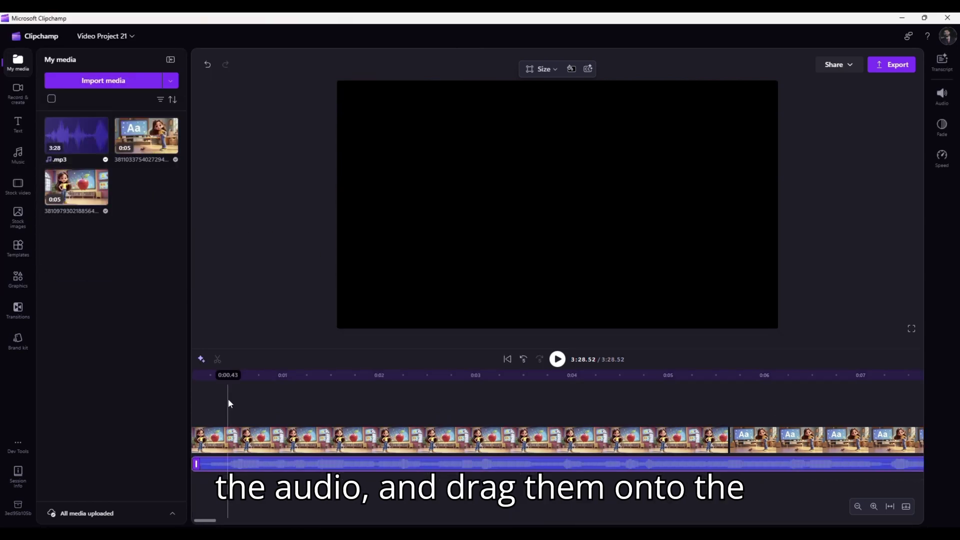
{"action": "left_click", "coordinate": [18, 125]}
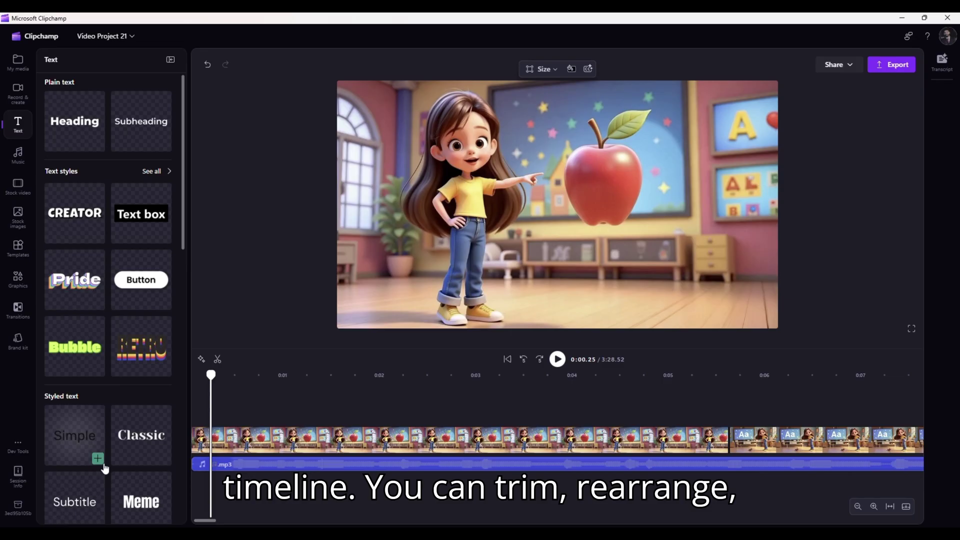
{"action": "left_click_drag", "start_coordinate": [202, 467], "coordinate": [235, 475]}
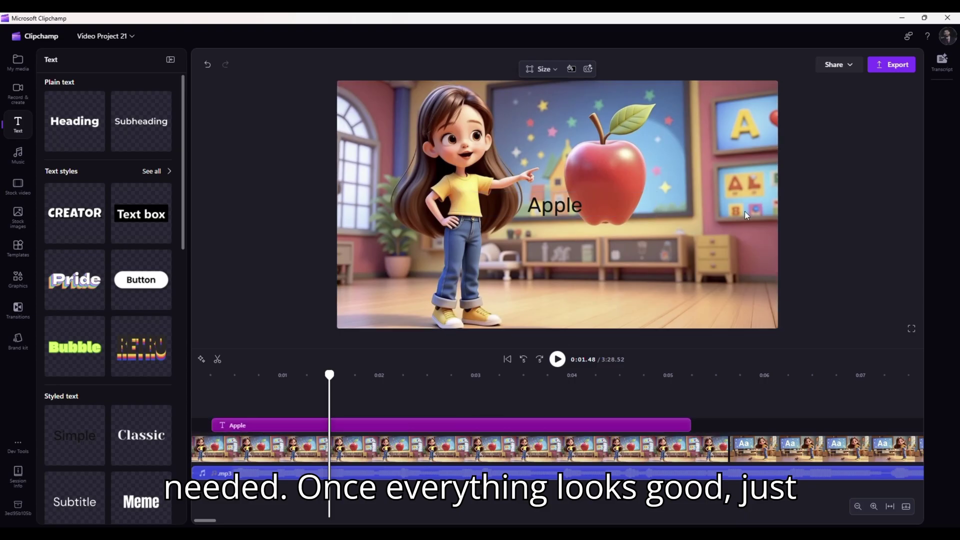
{"action": "key", "text": "ctrl+e"}
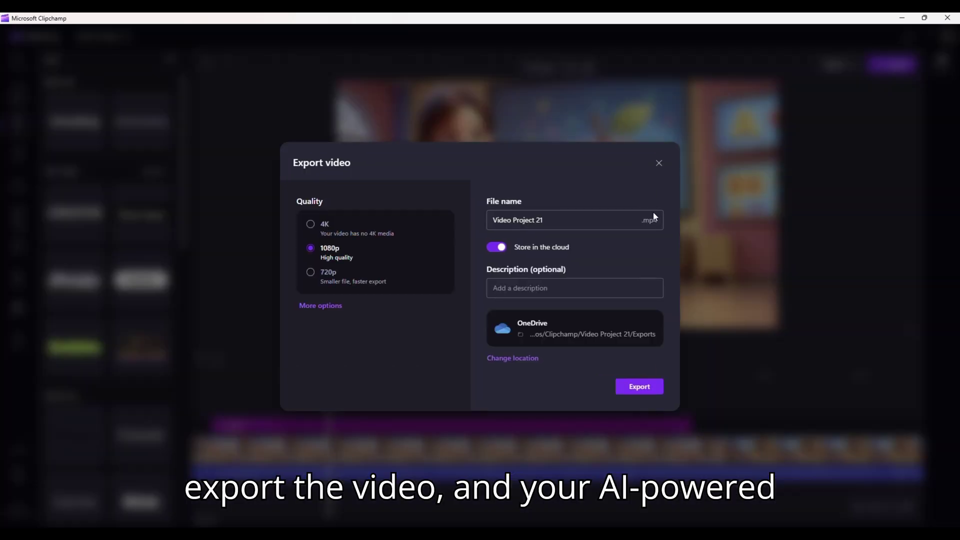
{"action": "left_click", "coordinate": [497, 247]}
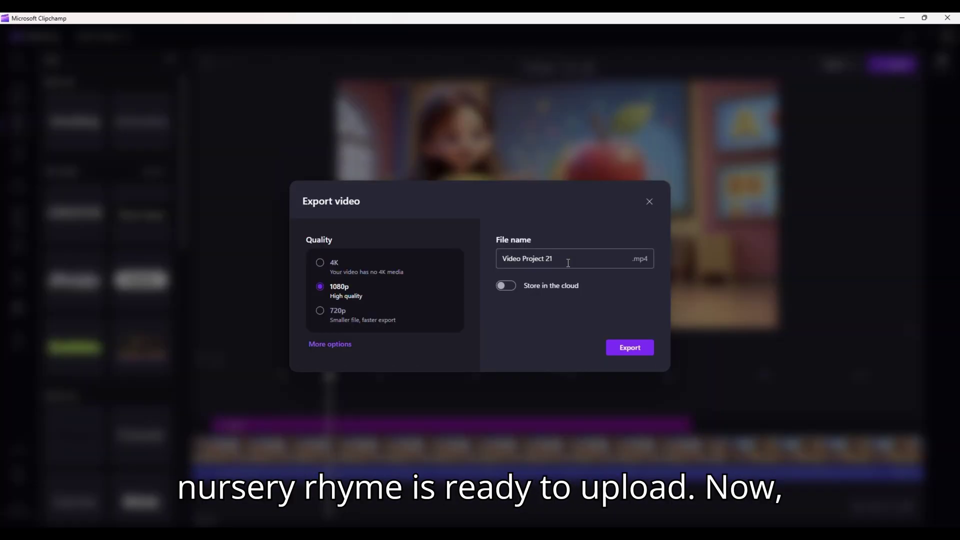